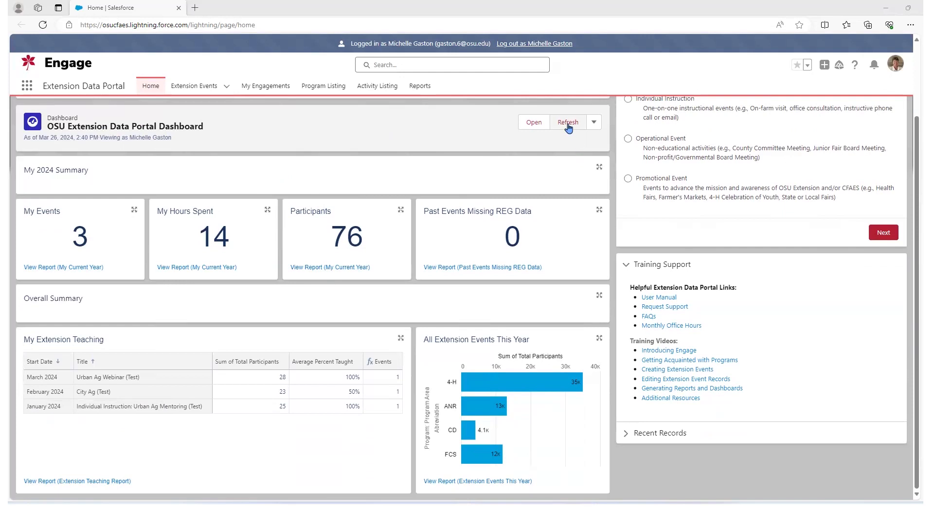
Refresh the OSU Extension Data Portal Dashboard and review its summary figures.
{"action": "left_click", "coordinate": [569, 125]}
{"action": "left_click", "coordinate": [215, 143]}
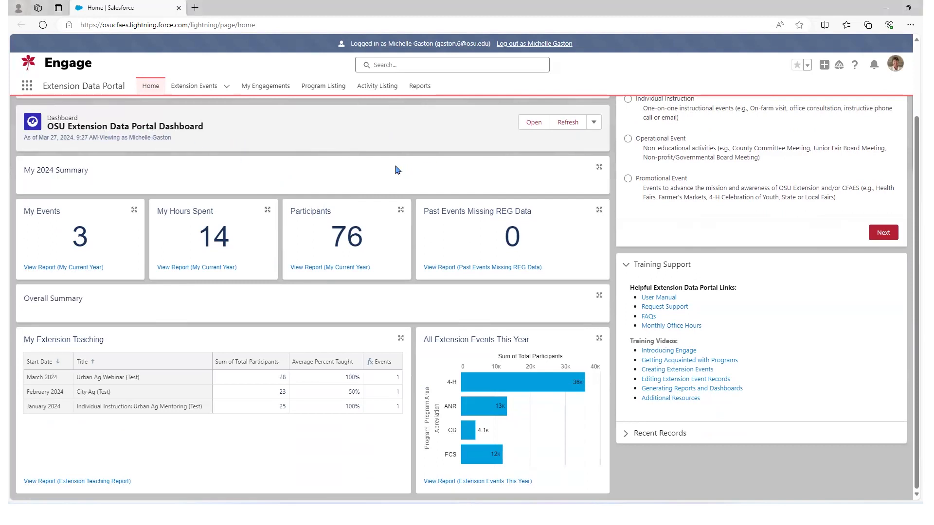
{"action": "scroll", "coordinate": [395, 167], "scroll_direction": "up", "scroll_amount": 1}
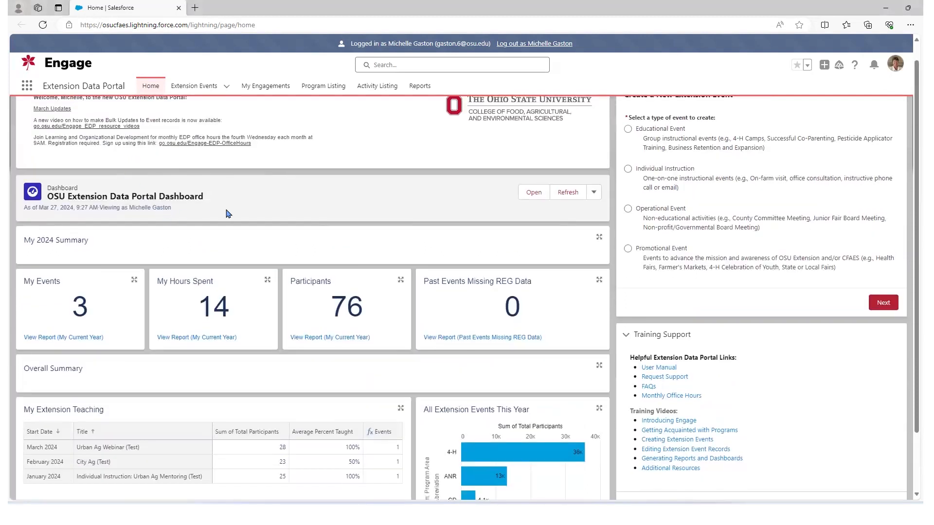
{"action": "scroll", "coordinate": [229, 214], "scroll_direction": "down", "scroll_amount": 1}
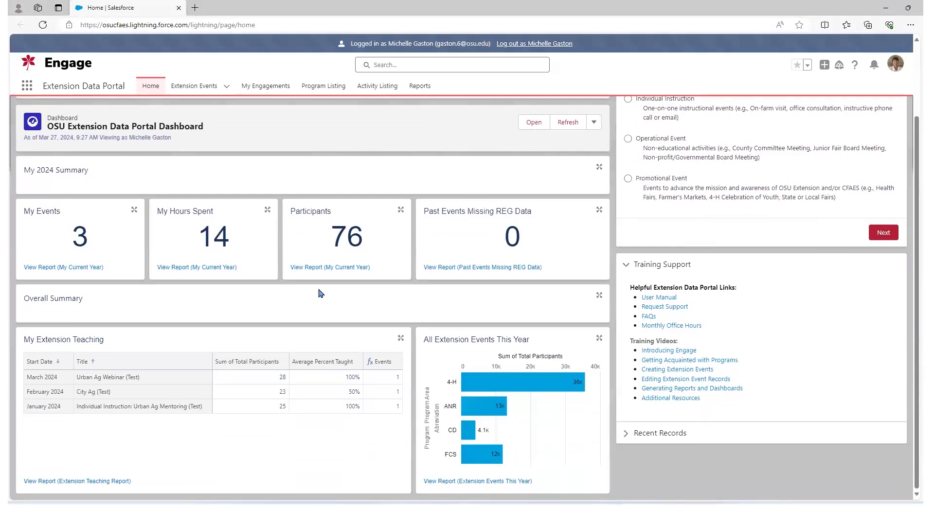
{"action": "scroll", "coordinate": [358, 271], "scroll_direction": "up", "scroll_amount": 1}
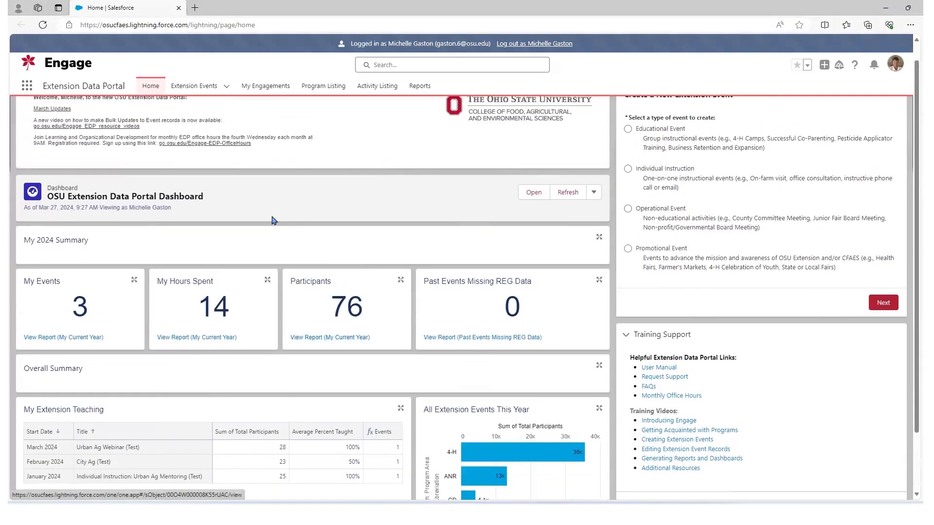
Download the OSU Extension Data Portal Dashboard as an image and open the downloaded file.
{"action": "left_click", "coordinate": [594, 193]}
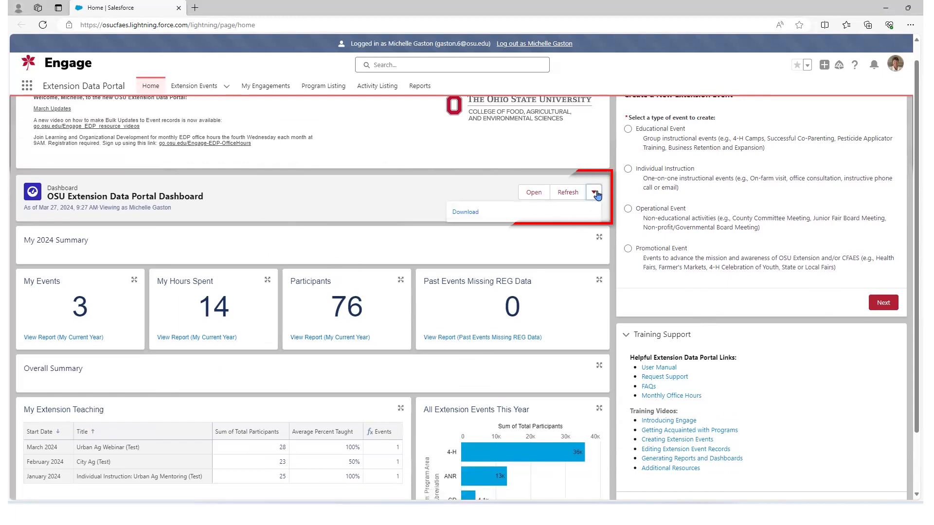
{"action": "left_click", "coordinate": [475, 214]}
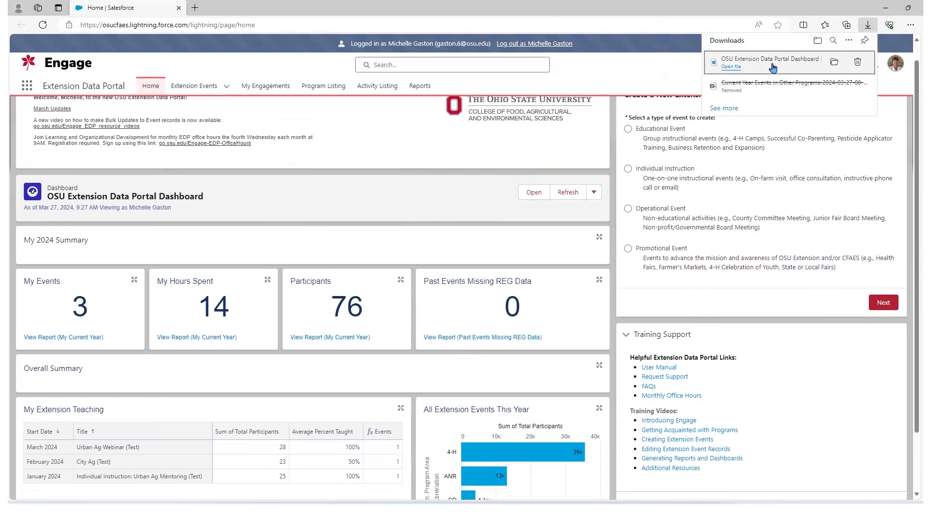
{"action": "left_click", "coordinate": [773, 68]}
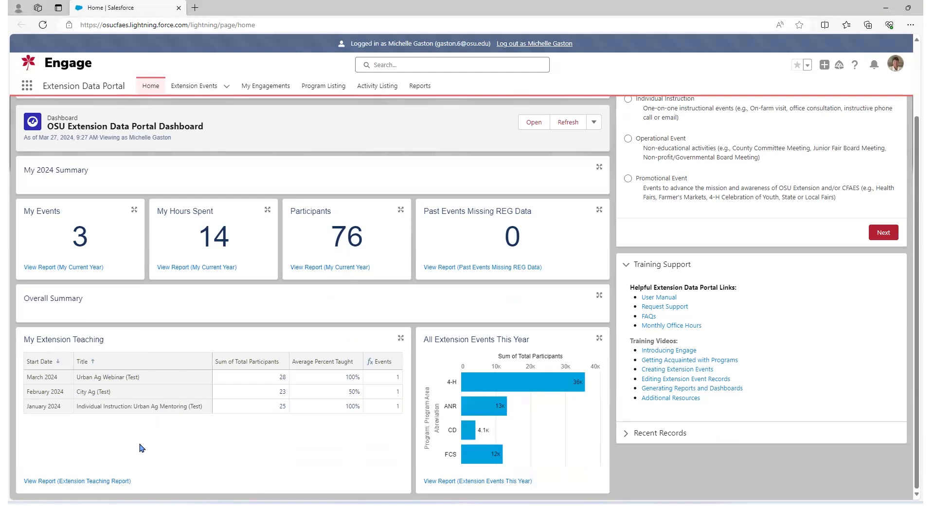
Open the Extension Teaching Report from the dashboard and export it as a Formatted Report in Excel Format .xlsx.
{"action": "left_click", "coordinate": [87, 482]}
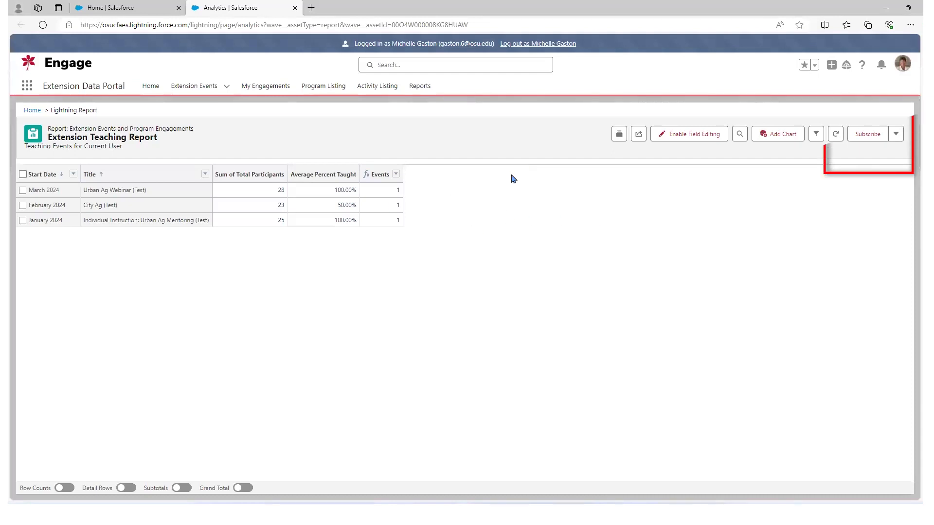
{"action": "left_click", "coordinate": [897, 136]}
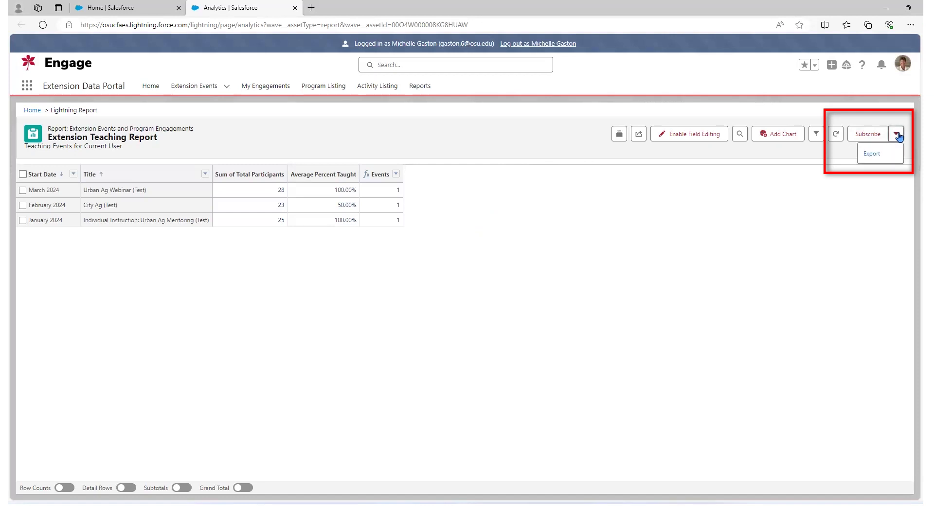
{"action": "left_click", "coordinate": [875, 158]}
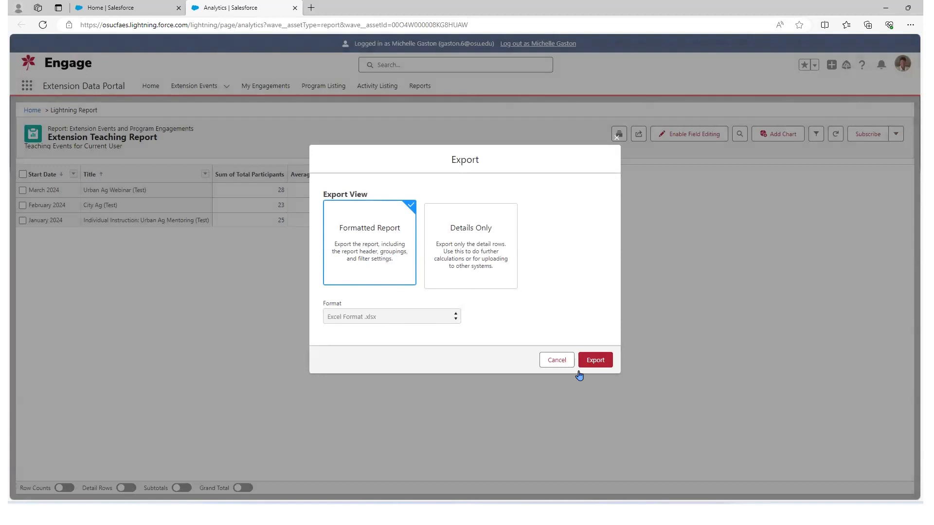
{"action": "left_click", "coordinate": [596, 361]}
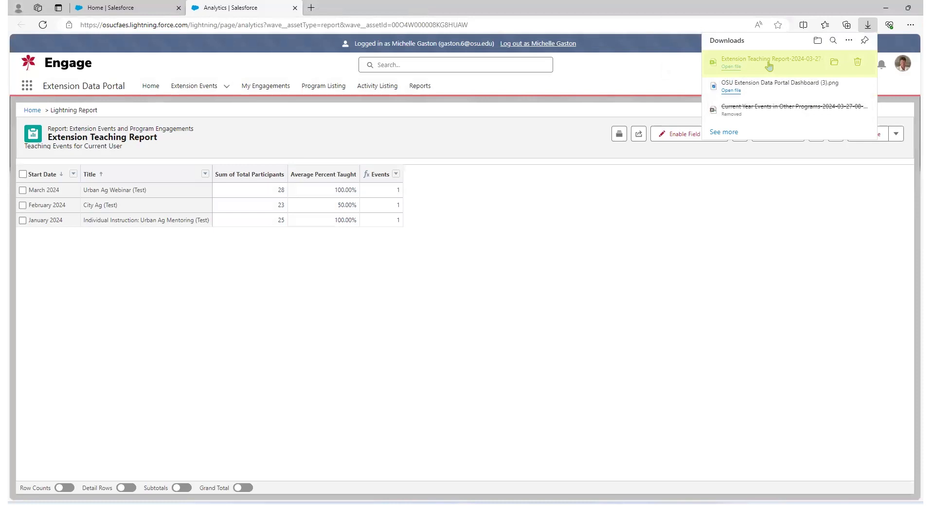
Open the exported Extension Teaching Report in Excel, enable editing, and copy the January 2024 event's title cell.
{"action": "left_click", "coordinate": [769, 65]}
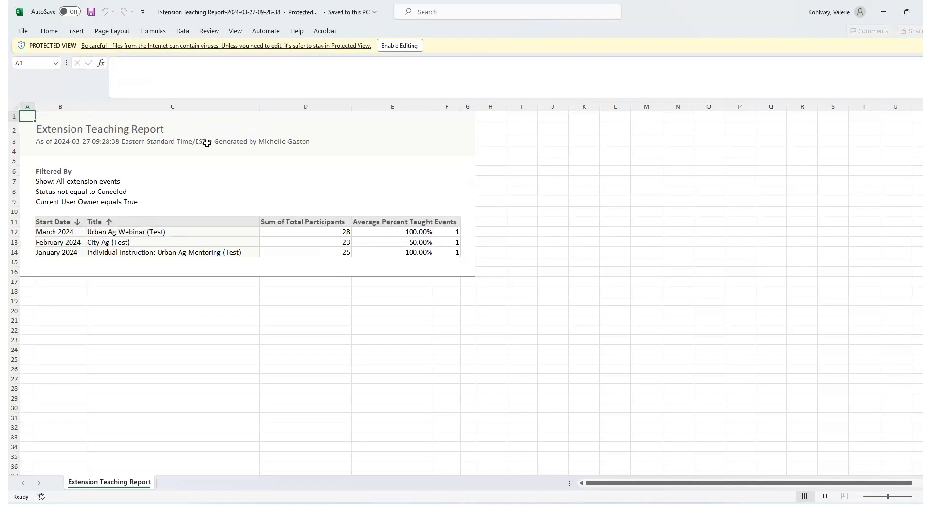
{"action": "left_click", "coordinate": [408, 47]}
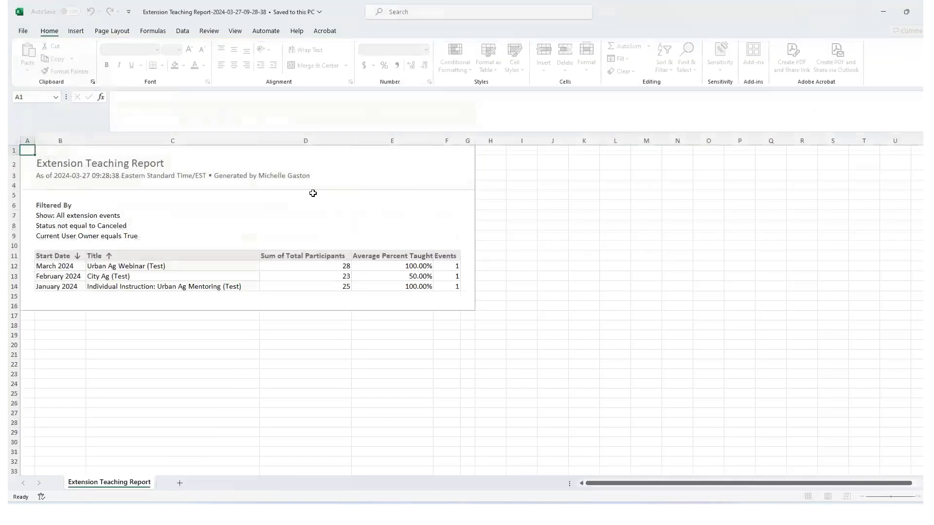
{"action": "left_click", "coordinate": [202, 264]}
{"action": "left_click", "coordinate": [212, 287]}
{"action": "key", "text": "ctrl+c"}
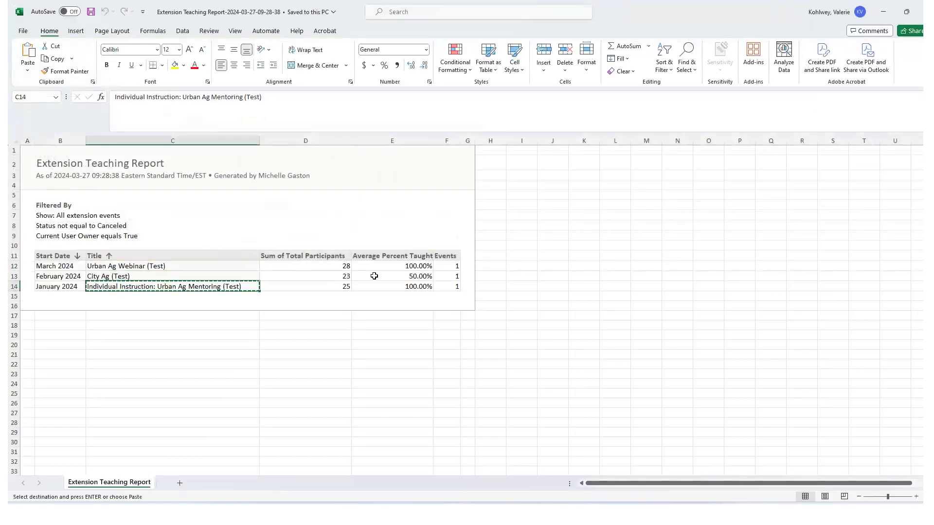
{"action": "left_click", "coordinate": [414, 276]}
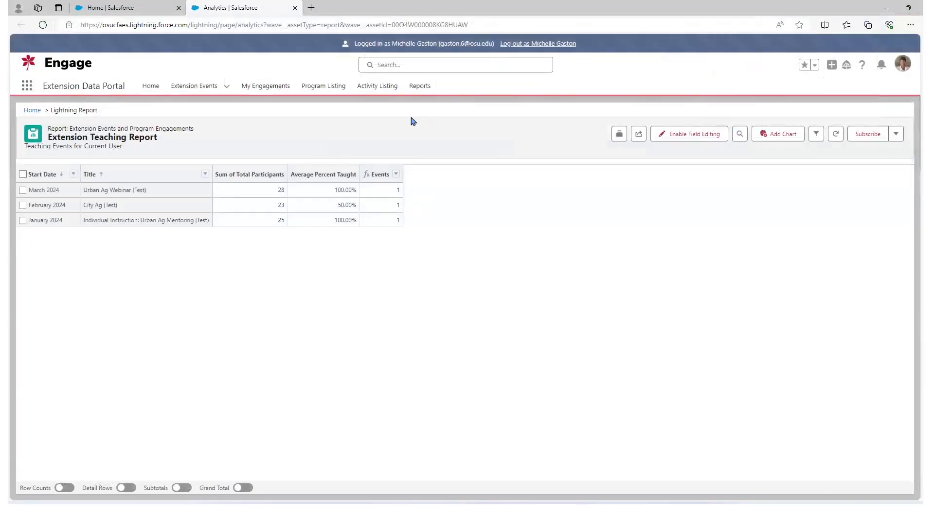
Open the portal's Program Events Dashboard in the browser and filter it to Geographic Area equals 1 and Program Year equals 2024.
{"action": "left_click", "coordinate": [423, 91]}
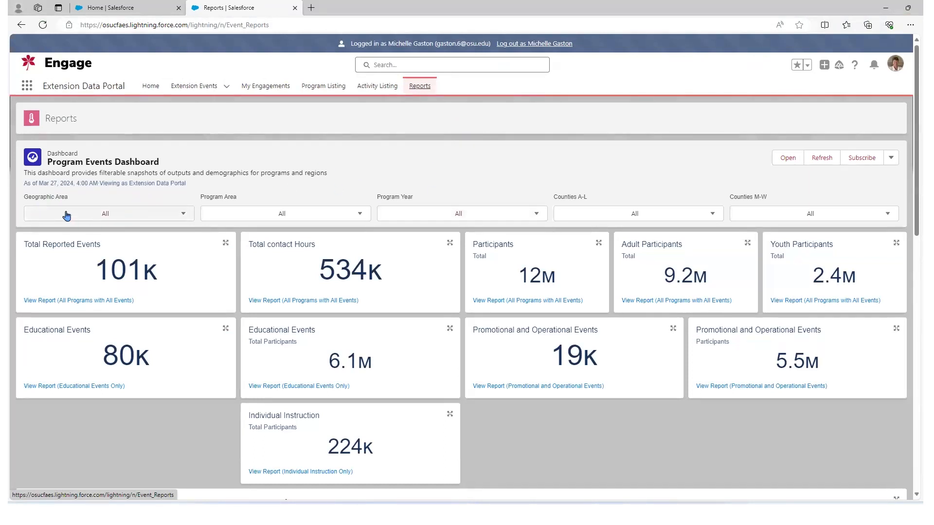
{"action": "left_click", "coordinate": [165, 215]}
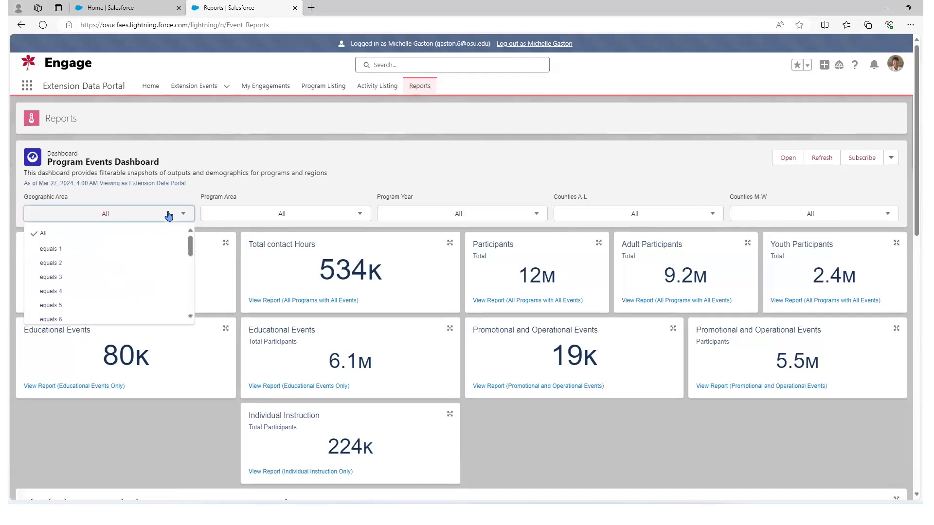
{"action": "left_click", "coordinate": [68, 252]}
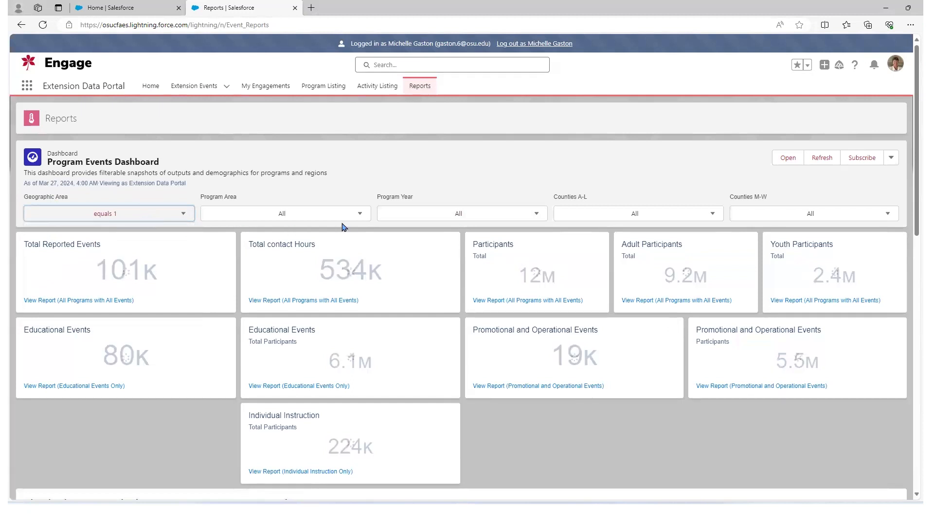
{"action": "left_click", "coordinate": [538, 214]}
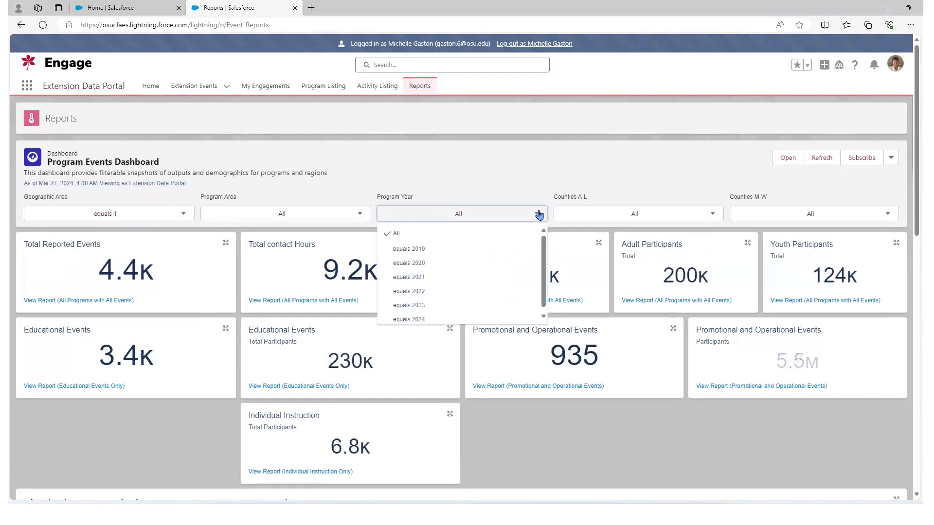
{"action": "left_click", "coordinate": [424, 320]}
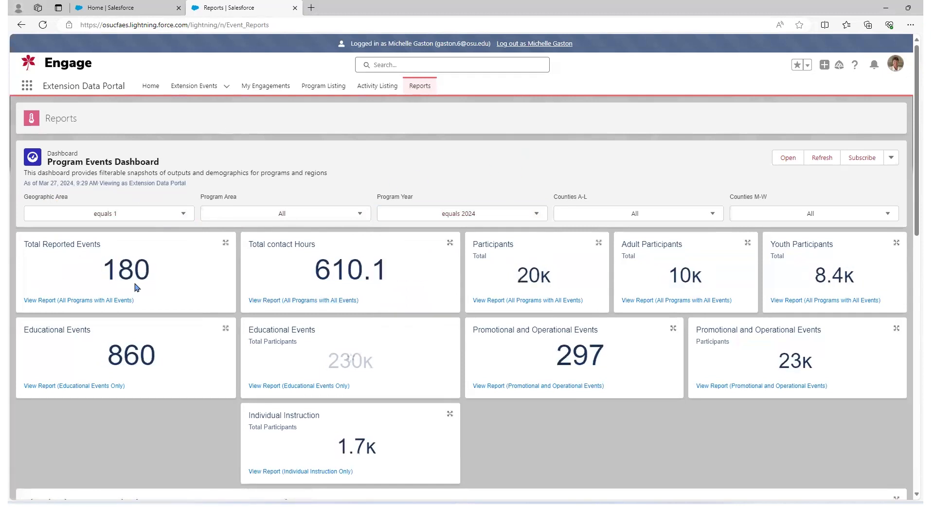
{"action": "scroll", "coordinate": [209, 318], "scroll_direction": "down", "scroll_amount": 3}
{"action": "scroll", "coordinate": [213, 318], "scroll_direction": "up", "scroll_amount": 3}
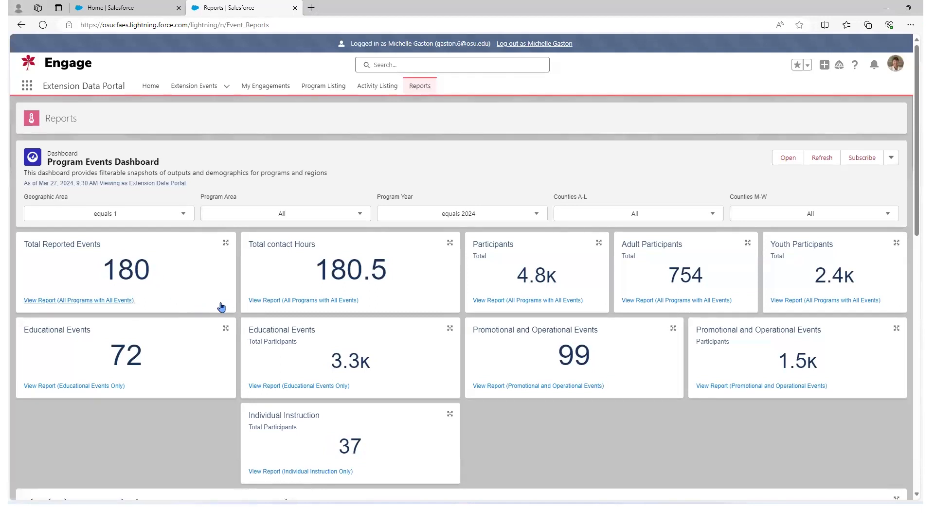
Open the full report behind the Educational Events by Program Category chart and check which filters are applied.
{"action": "scroll", "coordinate": [219, 311], "scroll_direction": "down", "scroll_amount": 10}
{"action": "scroll", "coordinate": [219, 311], "scroll_direction": "down", "scroll_amount": 1}
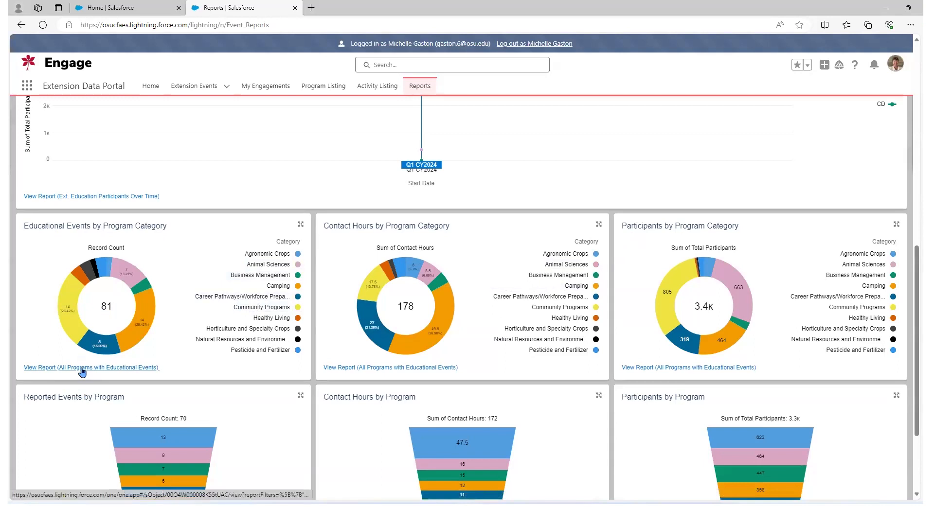
{"action": "left_click", "coordinate": [121, 368]}
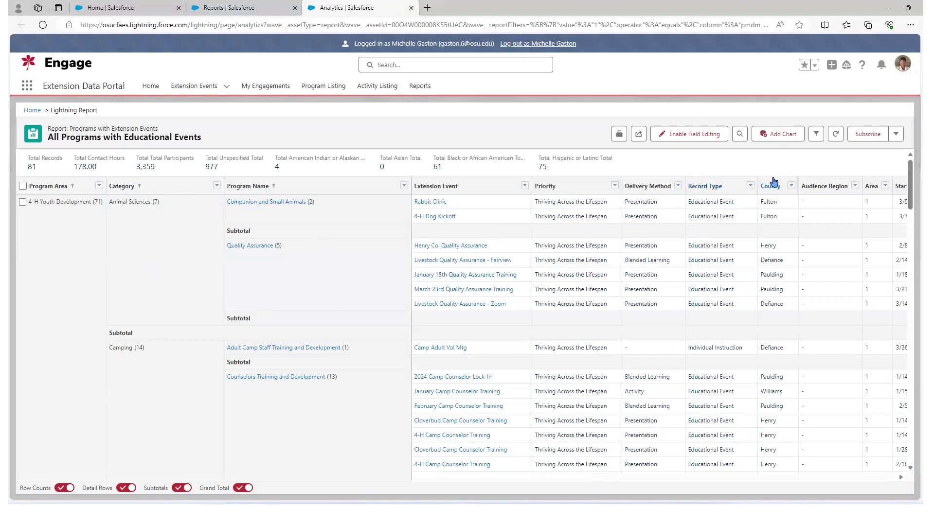
{"action": "left_click", "coordinate": [817, 135]}
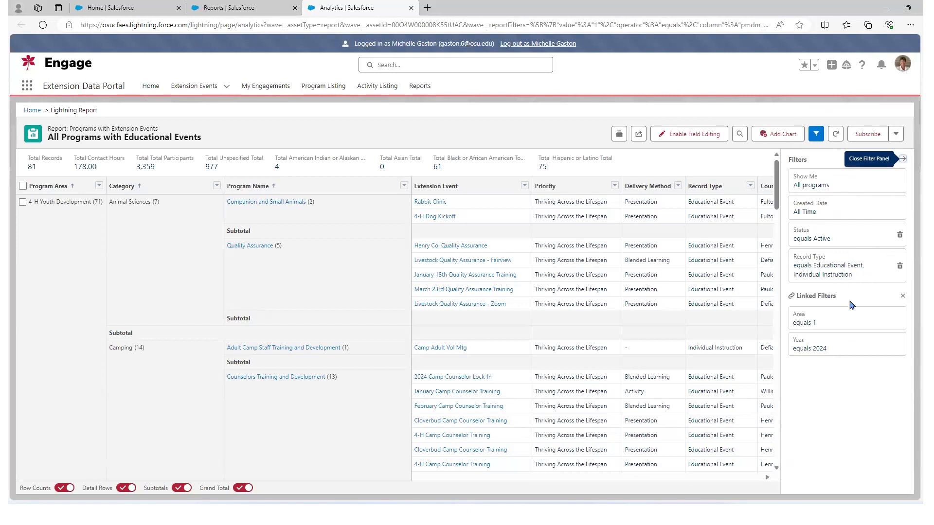
{"action": "left_click", "coordinate": [815, 134]}
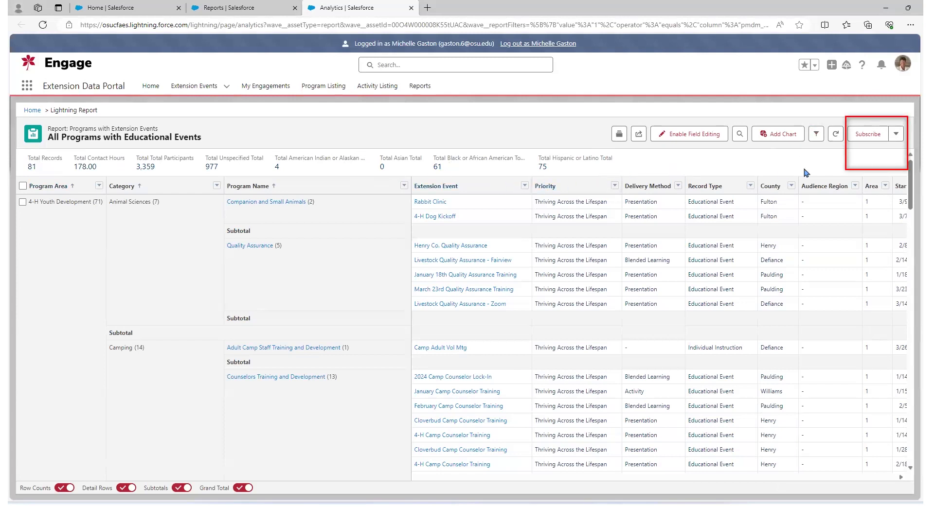
Export the All Programs with Educational Events report as Details Only in Excel Format .xls.
{"action": "left_click", "coordinate": [897, 135]}
{"action": "left_click", "coordinate": [871, 154]}
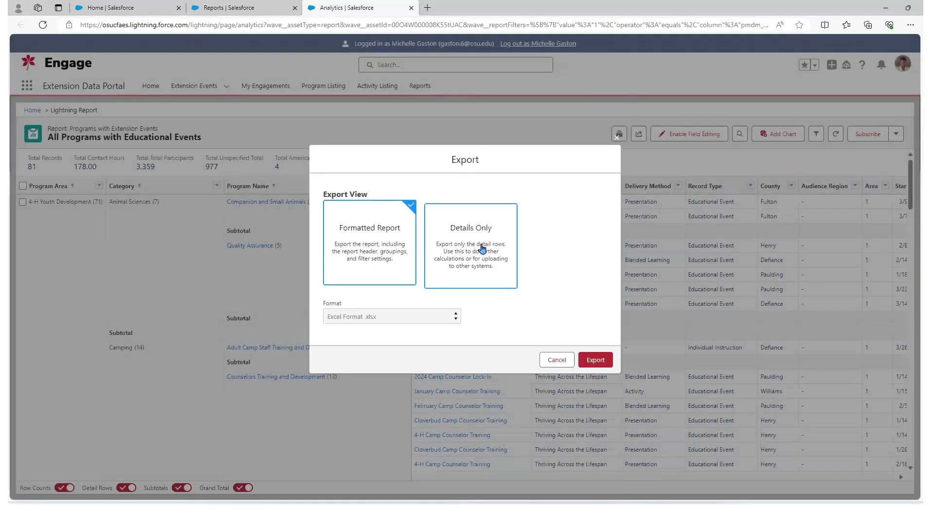
{"action": "left_click", "coordinate": [482, 249]}
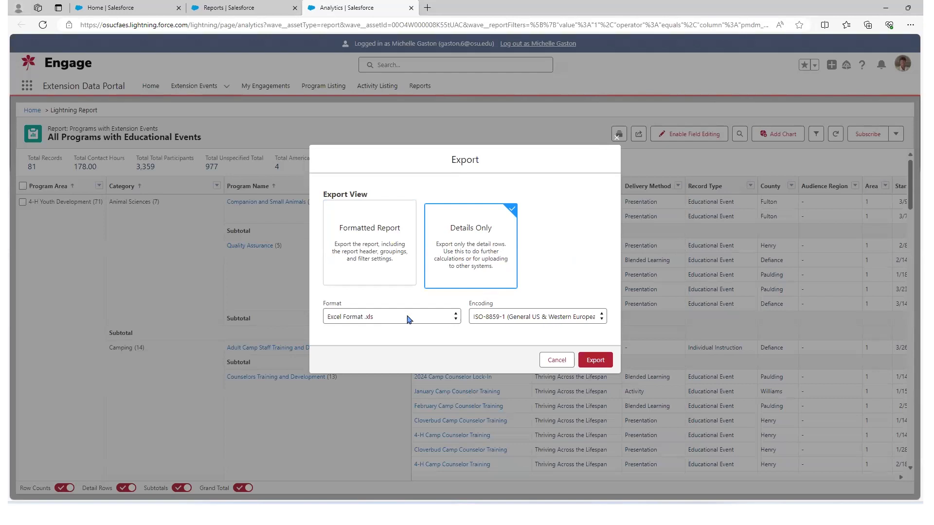
{"action": "left_click", "coordinate": [448, 321]}
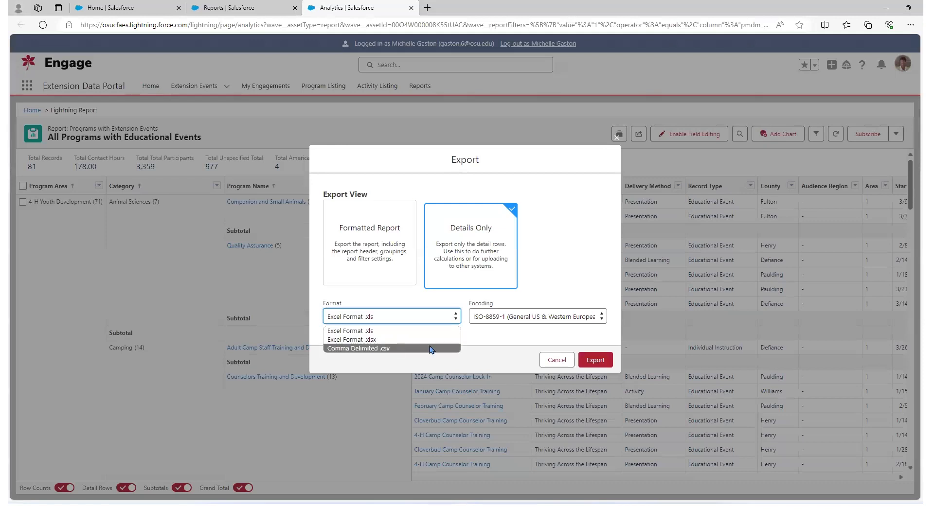
{"action": "left_click", "coordinate": [457, 332]}
{"action": "left_click", "coordinate": [596, 360]}
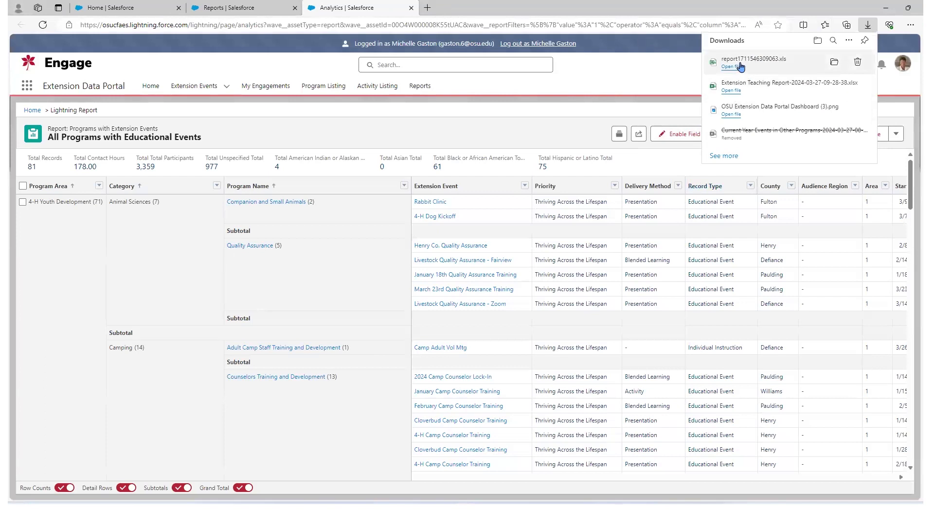
Open the downloaded .xls report in Excel despite the format mismatch and enable editing.
{"action": "left_click", "coordinate": [739, 66]}
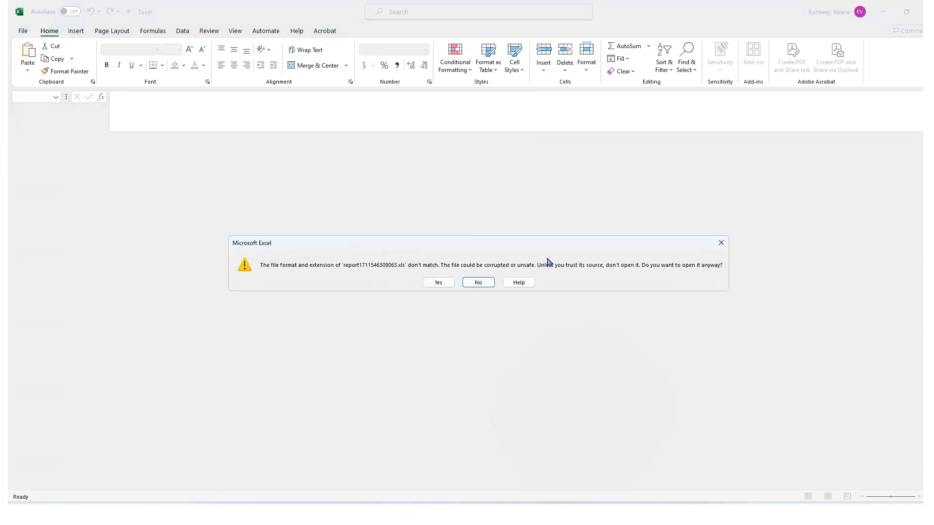
{"action": "left_click", "coordinate": [438, 285]}
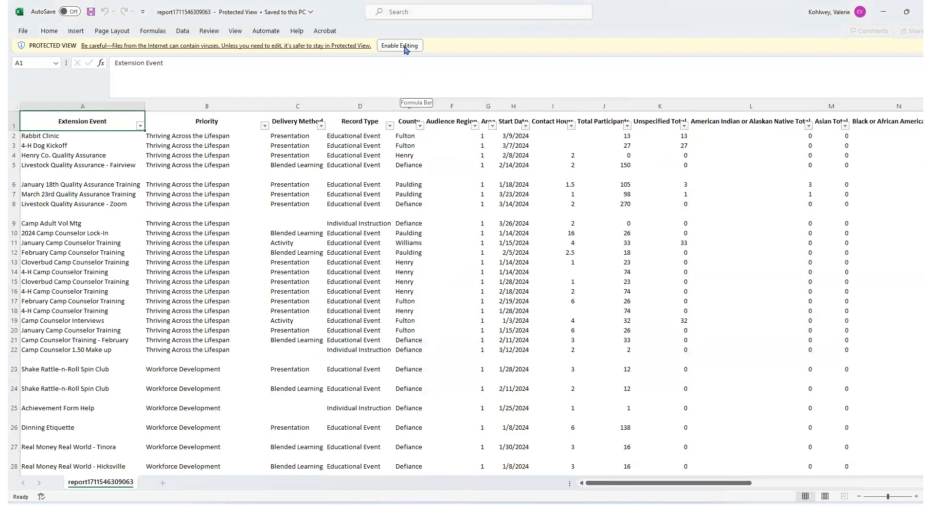
{"action": "left_click", "coordinate": [405, 50]}
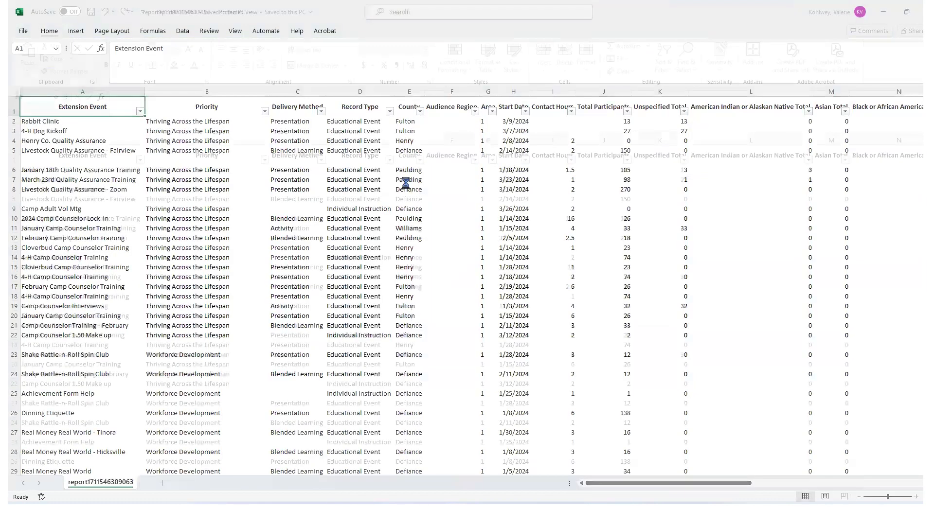
Examine the Program Area, Category and Program Name columns at the far end of the sheet, and return to the first columns.
{"action": "left_click_drag", "start_coordinate": [623, 483], "coordinate": [591, 488]}
{"action": "left_click", "coordinate": [729, 140]}
{"action": "left_click", "coordinate": [629, 140]}
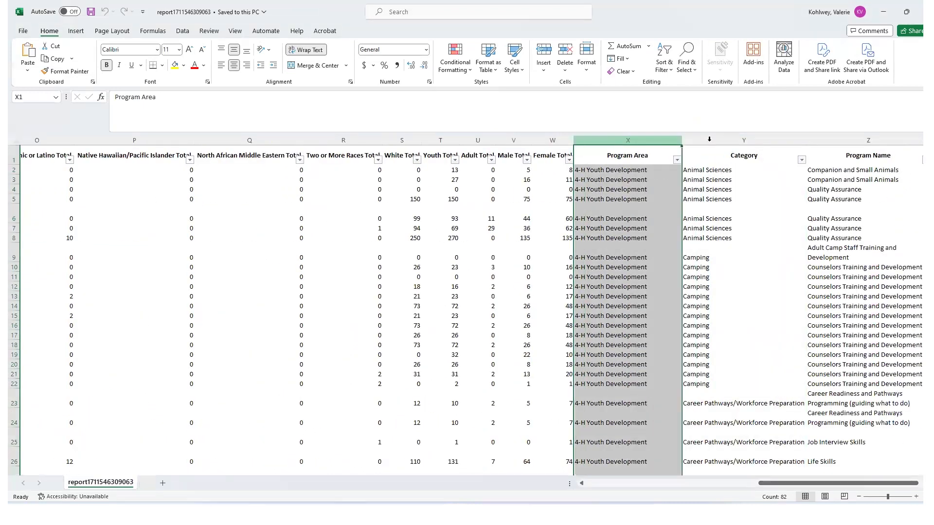
{"action": "left_click", "coordinate": [720, 140]}
{"action": "left_click", "coordinate": [846, 140]}
{"action": "left_click", "coordinate": [651, 138]}
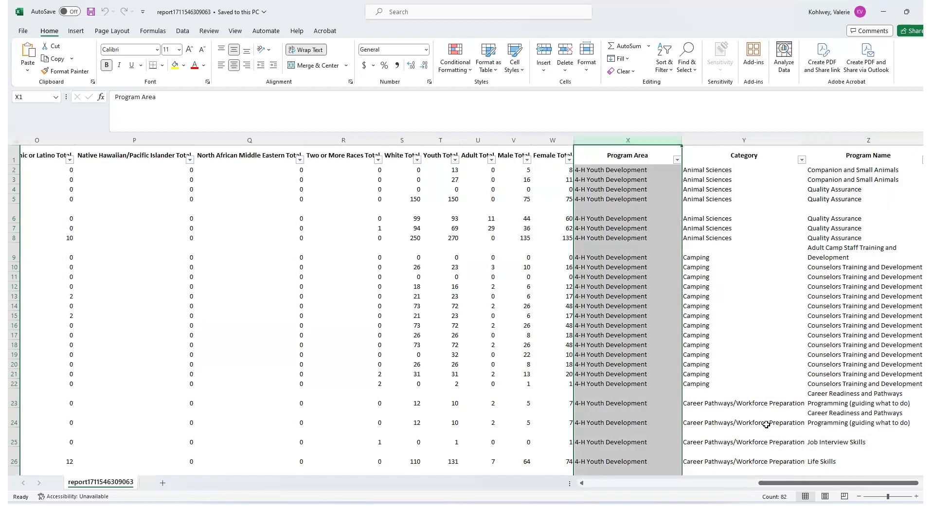
{"action": "left_click_drag", "start_coordinate": [800, 488], "coordinate": [601, 481]}
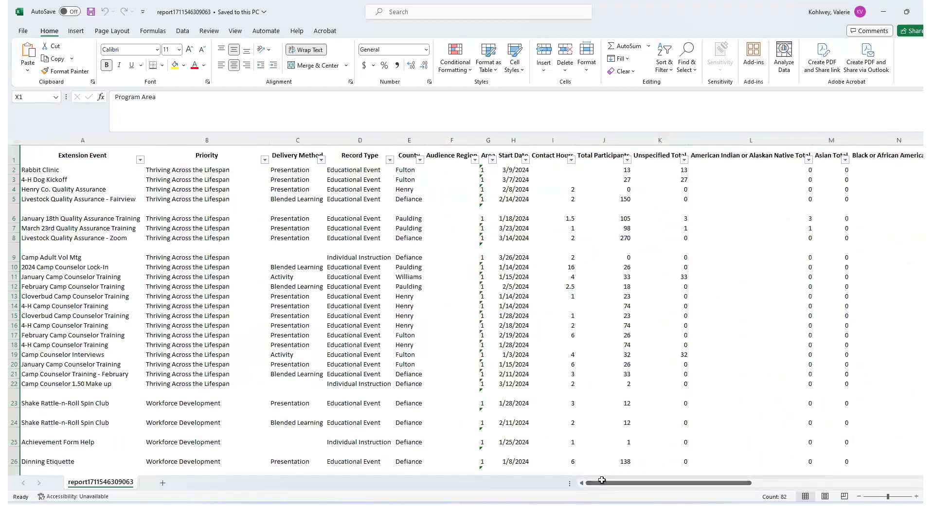
Filter the report's County column to show only Fulton, and clear that filter again.
{"action": "left_click", "coordinate": [344, 150]}
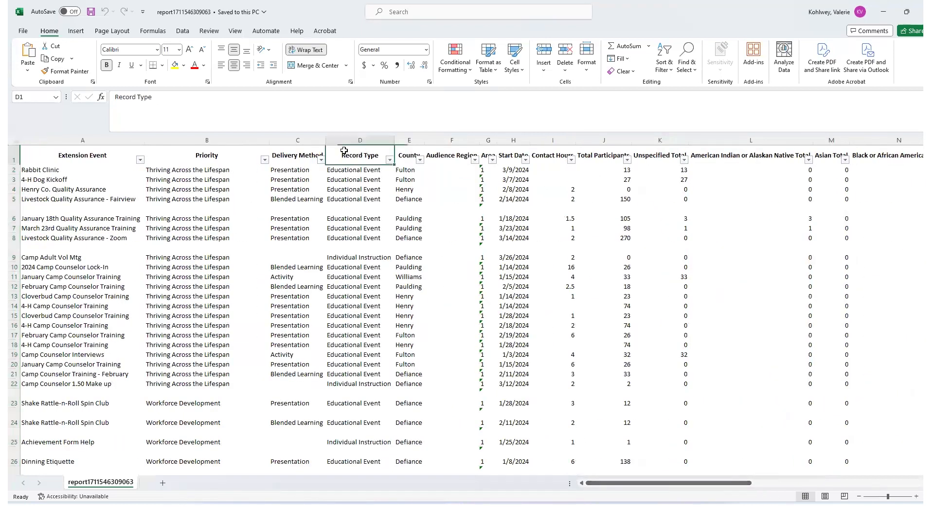
{"action": "left_click", "coordinate": [420, 160]}
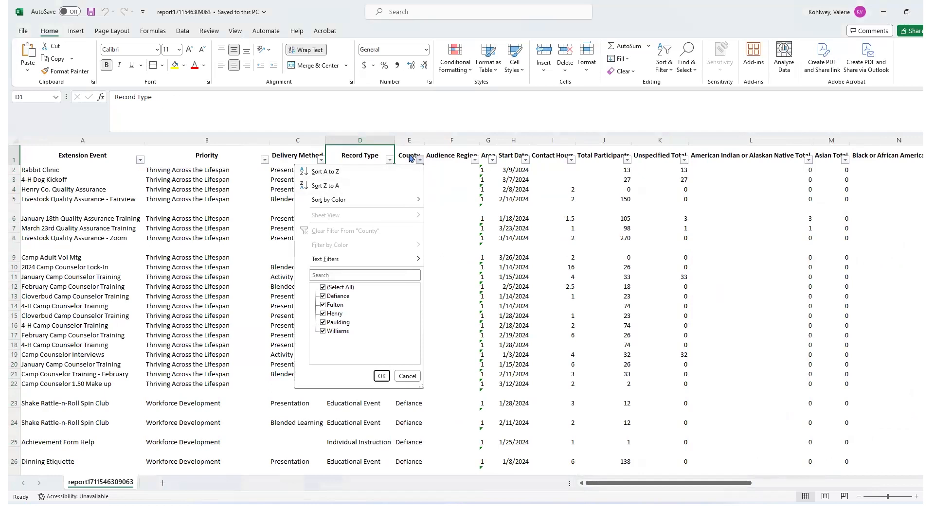
{"action": "left_click", "coordinate": [323, 287]}
{"action": "left_click", "coordinate": [326, 305]}
{"action": "left_click", "coordinate": [382, 377]}
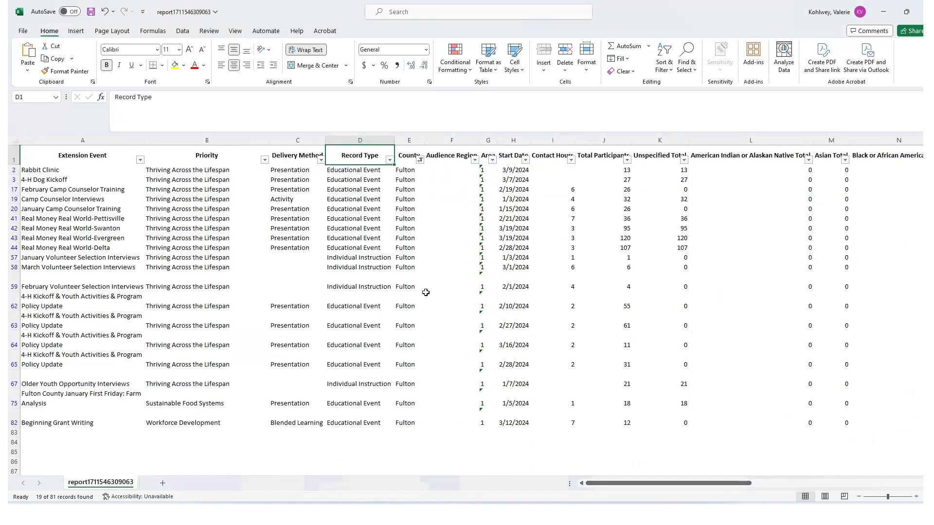
{"action": "left_click", "coordinate": [420, 160]}
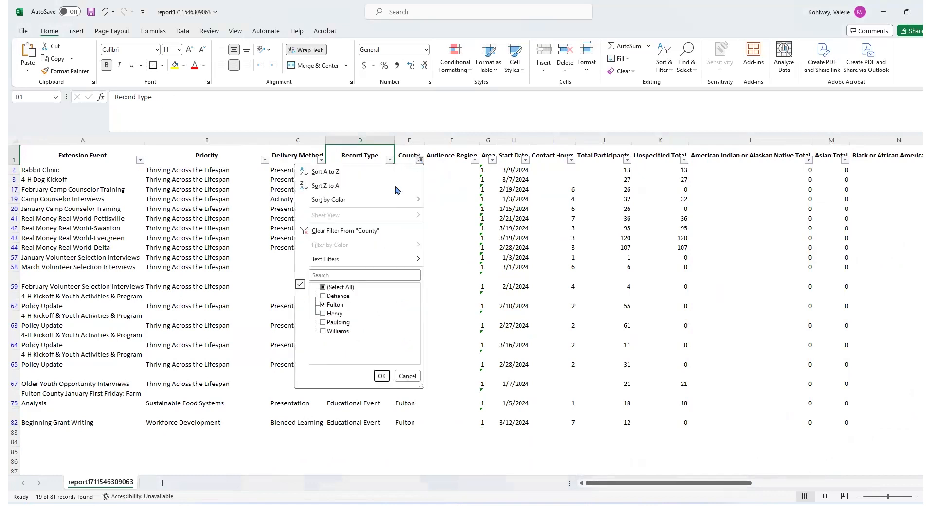
{"action": "left_click", "coordinate": [346, 231]}
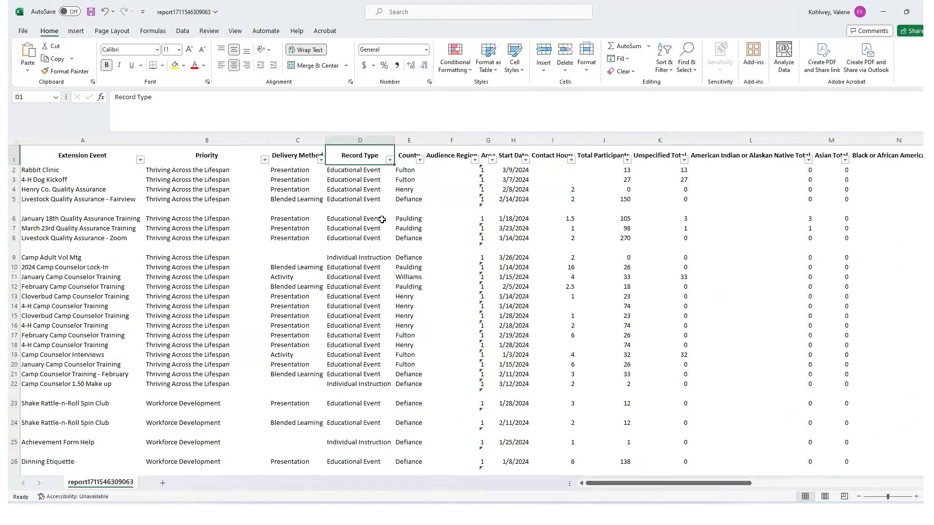
Select the whole report data range and insert a PivotTable from it on a new worksheet.
{"action": "left_click", "coordinate": [362, 217]}
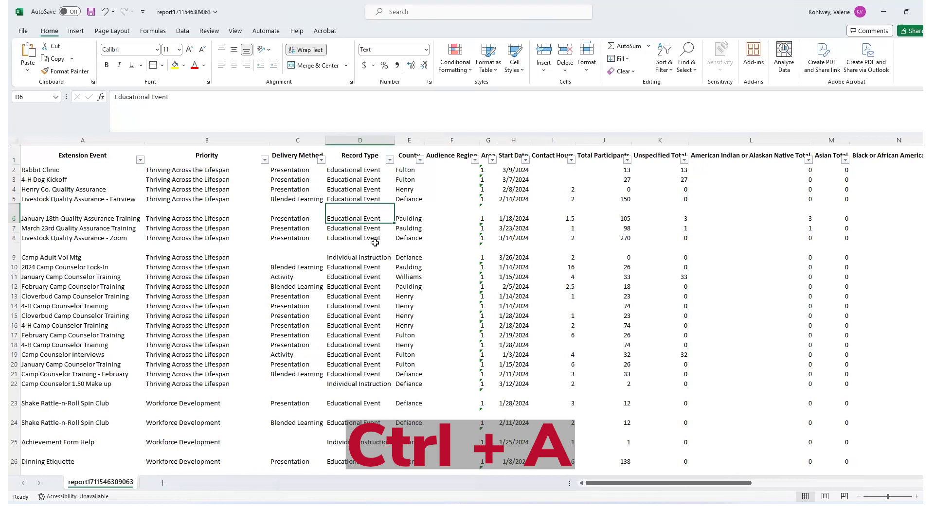
{"action": "key", "text": "ctrl+a"}
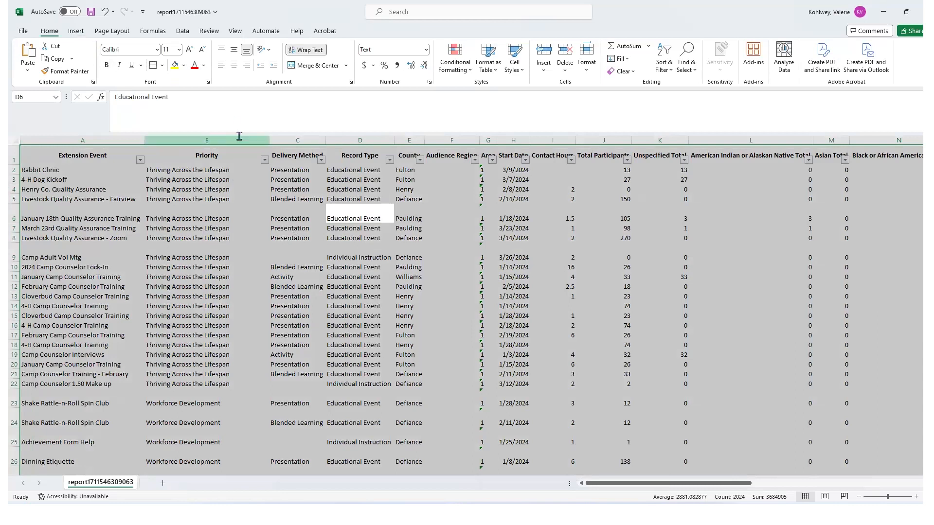
{"action": "left_click", "coordinate": [75, 31]}
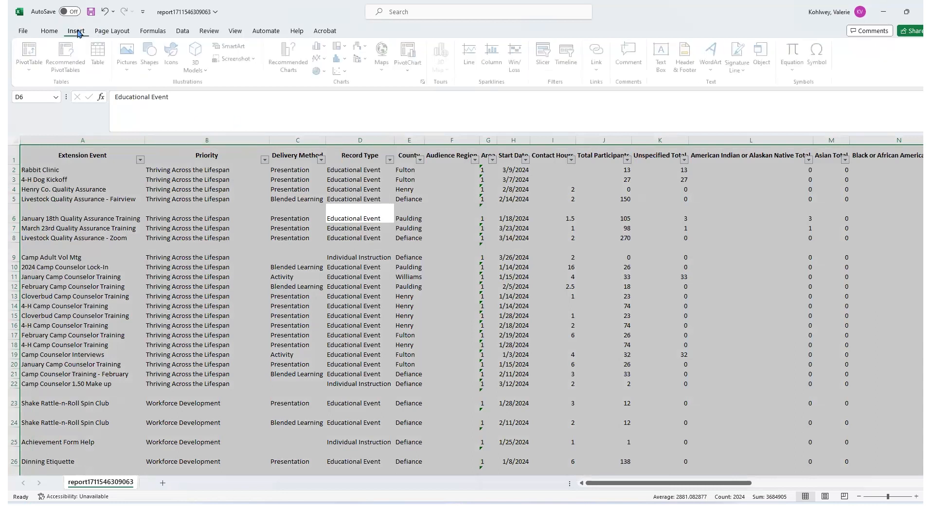
{"action": "left_click", "coordinate": [32, 53]}
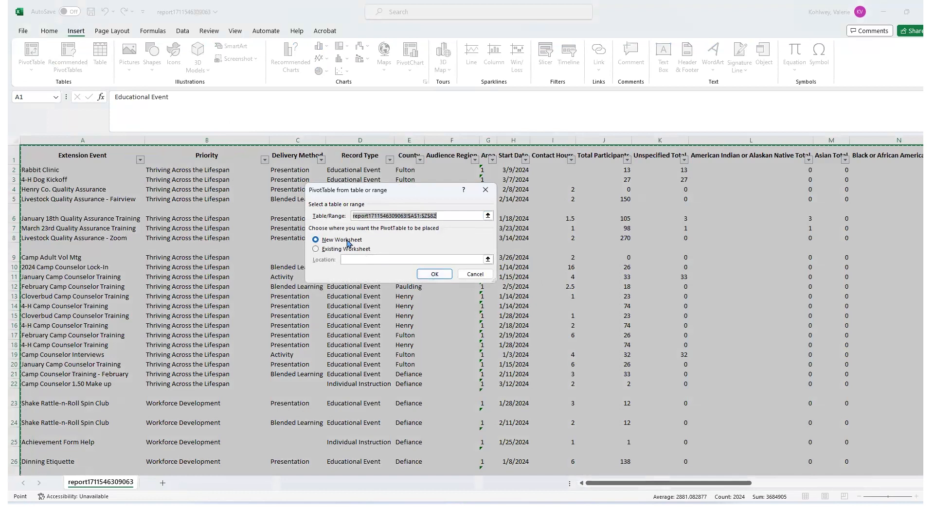
{"action": "left_click", "coordinate": [433, 275]}
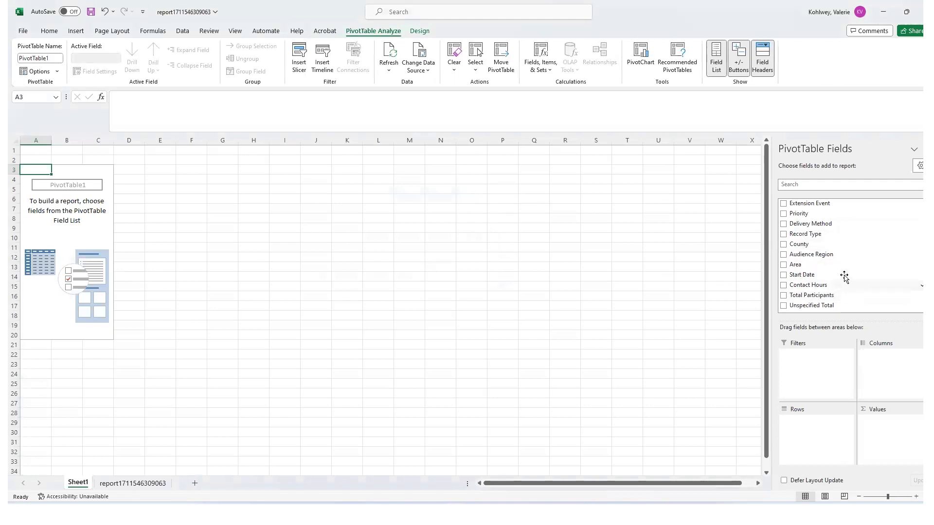
Add Program Area as the PivotTable's row field, with Category nested beneath it.
{"action": "scroll", "coordinate": [847, 263], "scroll_direction": "down", "scroll_amount": 2}
{"action": "scroll", "coordinate": [851, 272], "scroll_direction": "down", "scroll_amount": 4}
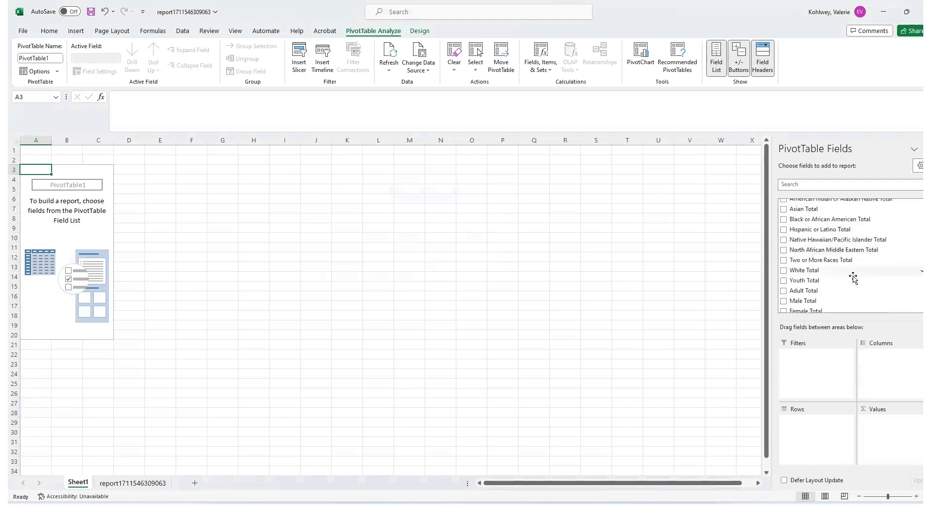
{"action": "left_click_drag", "start_coordinate": [817, 276], "coordinate": [815, 356]}
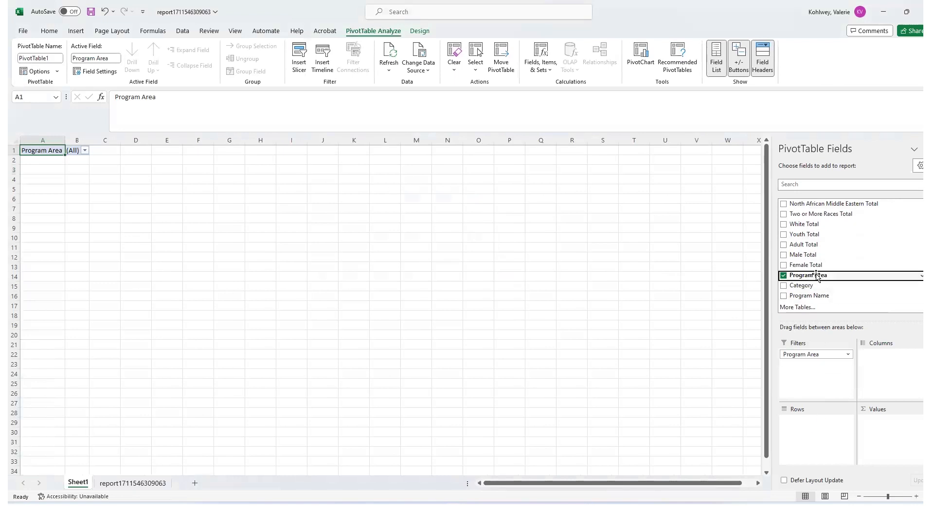
{"action": "left_click_drag", "start_coordinate": [815, 350], "coordinate": [831, 442]}
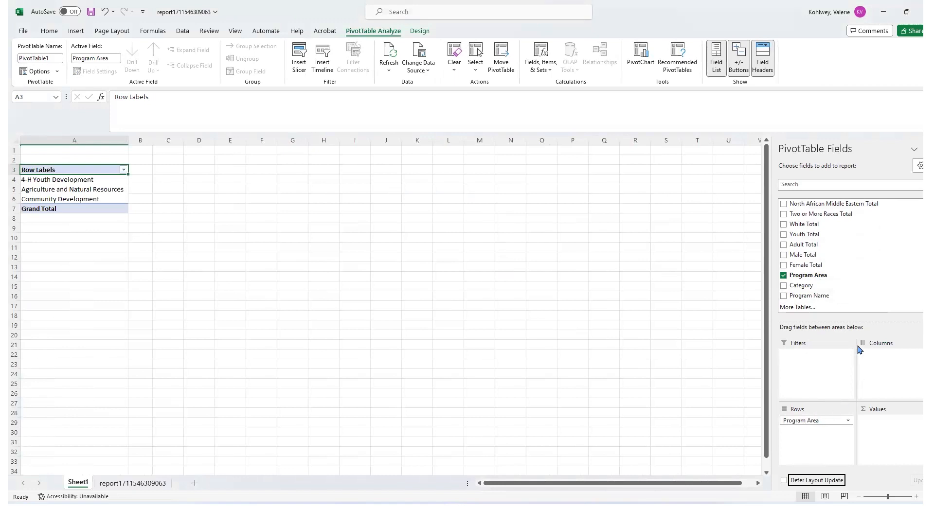
{"action": "left_click", "coordinate": [784, 286]}
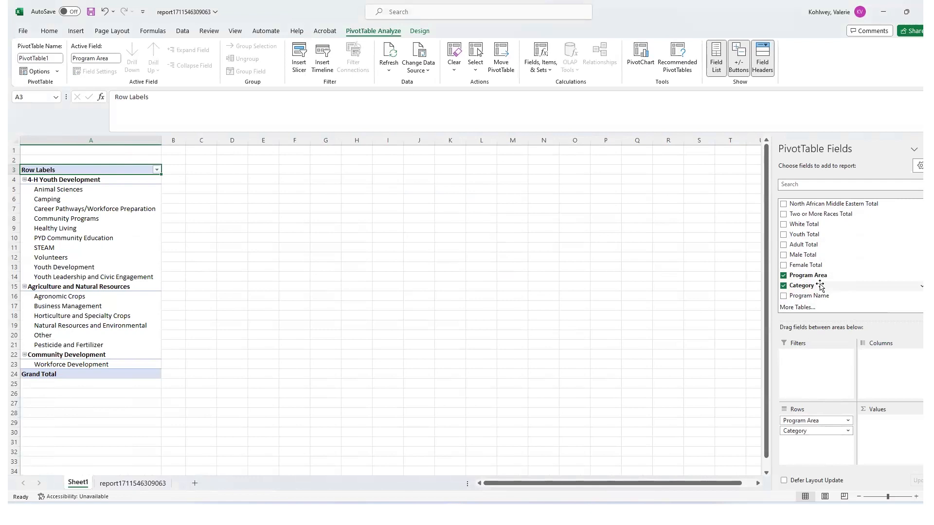
Add Total Participants and Contact Hours to the PivotTable as summed values.
{"action": "scroll", "coordinate": [847, 294], "scroll_direction": "up", "scroll_amount": 1}
{"action": "scroll", "coordinate": [848, 294], "scroll_direction": "up", "scroll_amount": 2}
{"action": "scroll", "coordinate": [848, 292], "scroll_direction": "up", "scroll_amount": 1}
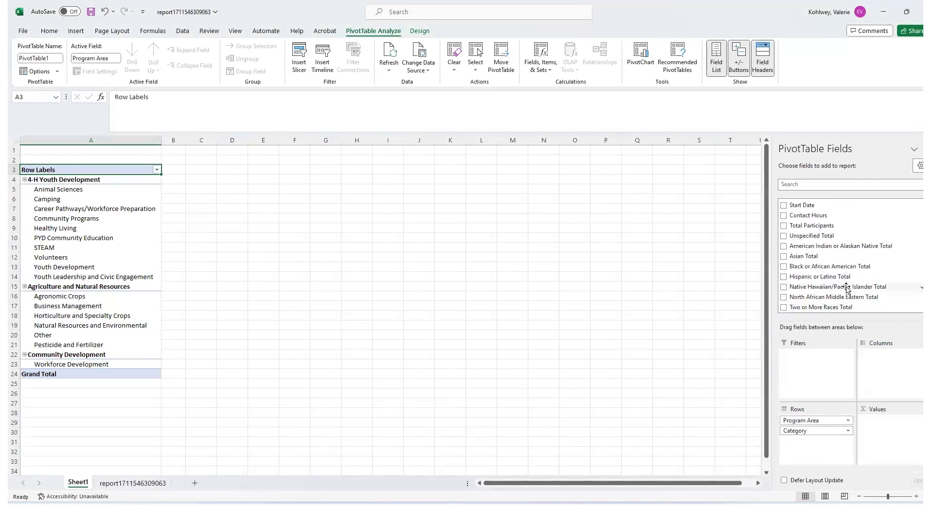
{"action": "scroll", "coordinate": [846, 287], "scroll_direction": "up", "scroll_amount": 1}
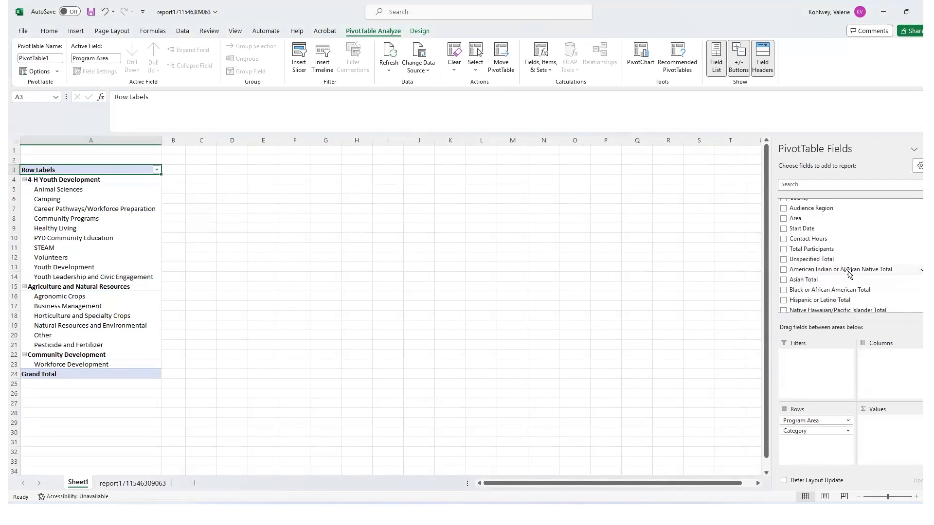
{"action": "left_click", "coordinate": [783, 249]}
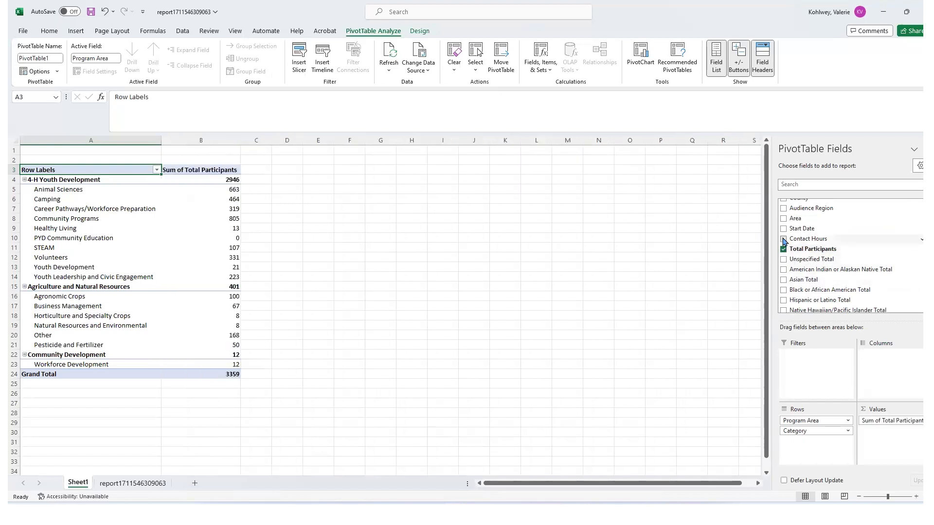
{"action": "left_click", "coordinate": [784, 239]}
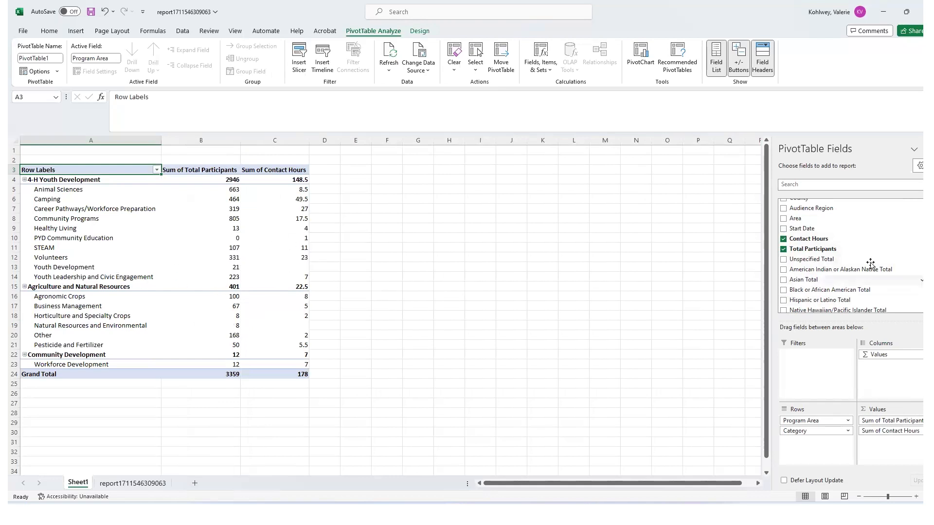
{"action": "scroll", "coordinate": [810, 263], "scroll_direction": "up", "scroll_amount": 2}
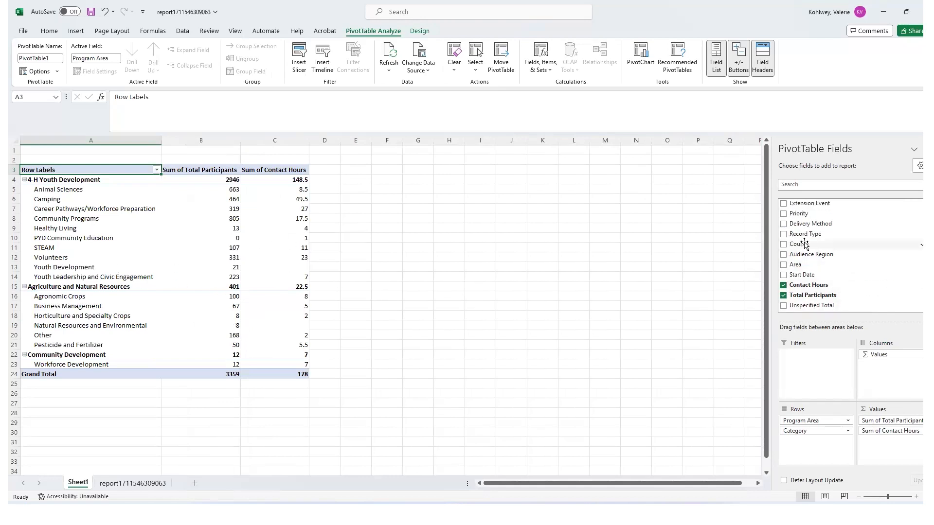
{"action": "left_click_drag", "start_coordinate": [810, 305], "coordinate": [811, 373]}
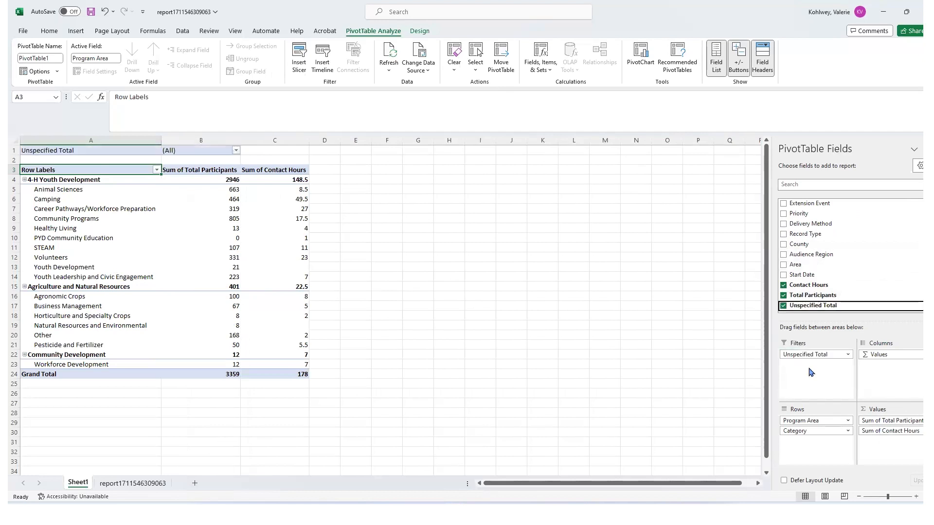
{"action": "left_click", "coordinate": [847, 355]}
{"action": "left_click", "coordinate": [821, 457]}
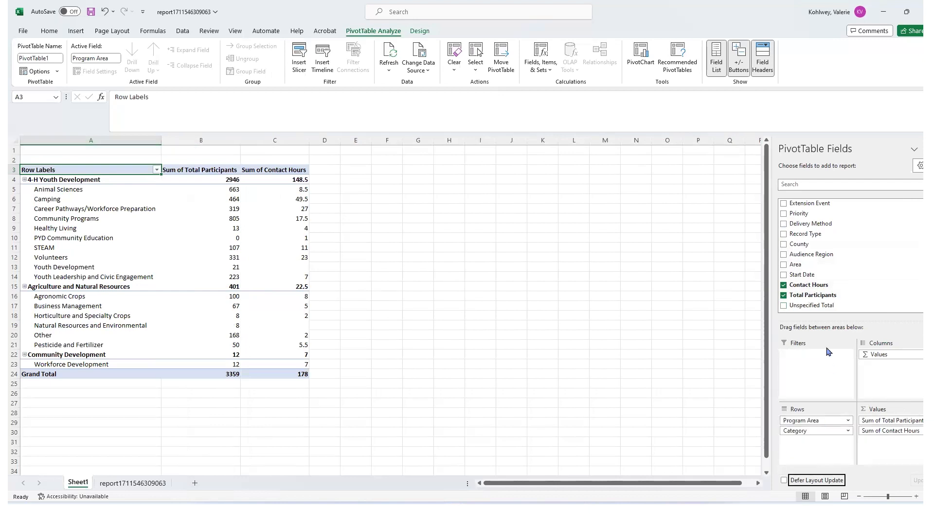
{"action": "left_click_drag", "start_coordinate": [808, 285], "coordinate": [804, 359]}
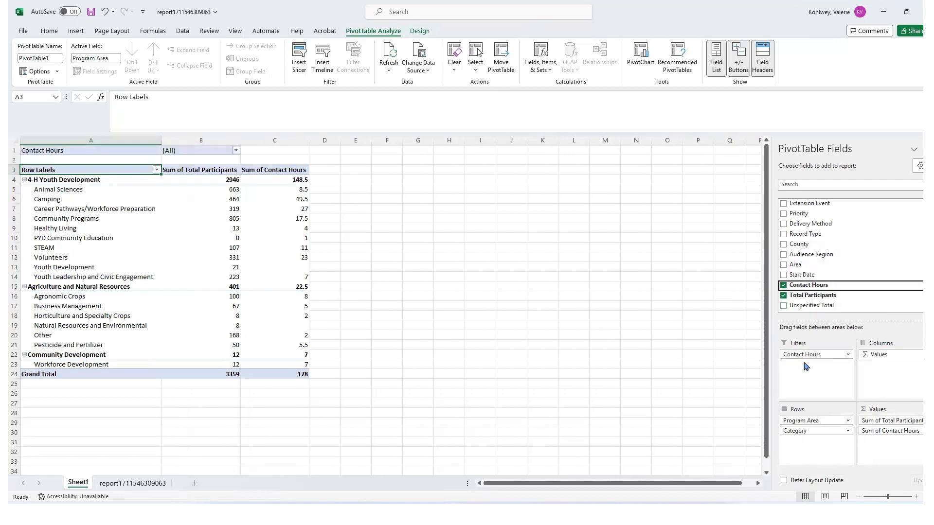
{"action": "left_click", "coordinate": [849, 355]}
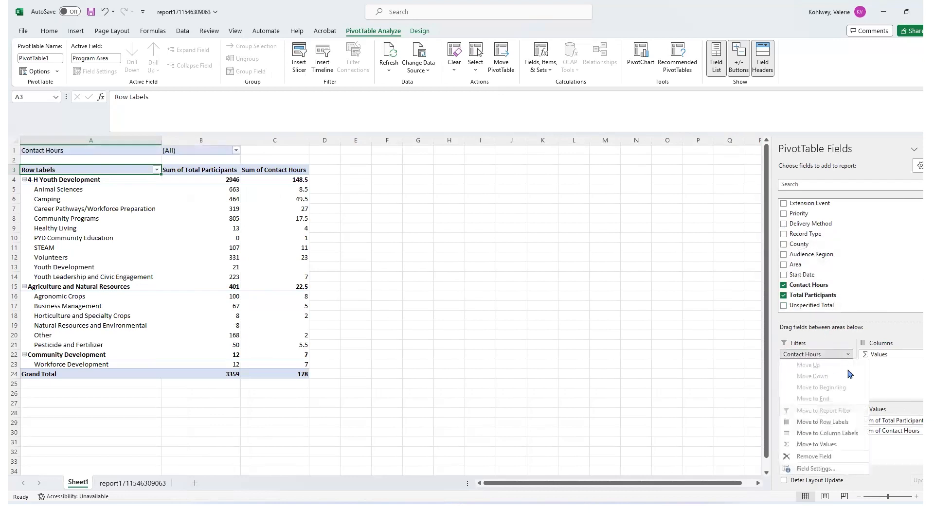
{"action": "left_click", "coordinate": [829, 457]}
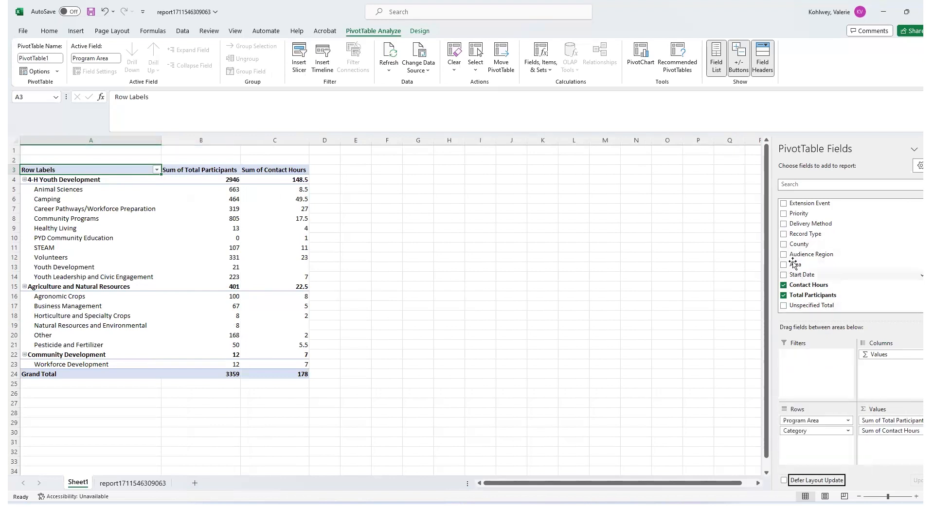
Add County to the PivotTable as the outermost row field, and move it to the report filter.
{"action": "left_click", "coordinate": [799, 244]}
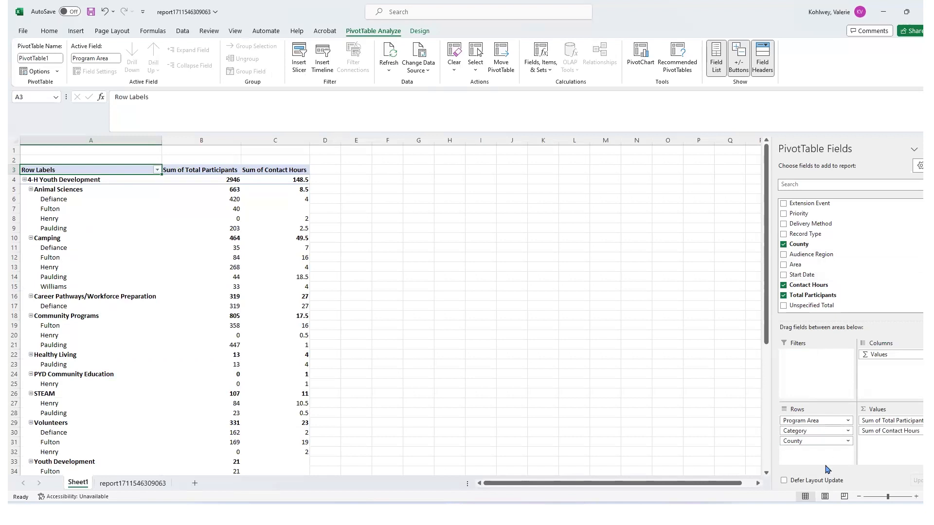
{"action": "left_click_drag", "start_coordinate": [818, 446], "coordinate": [817, 419]}
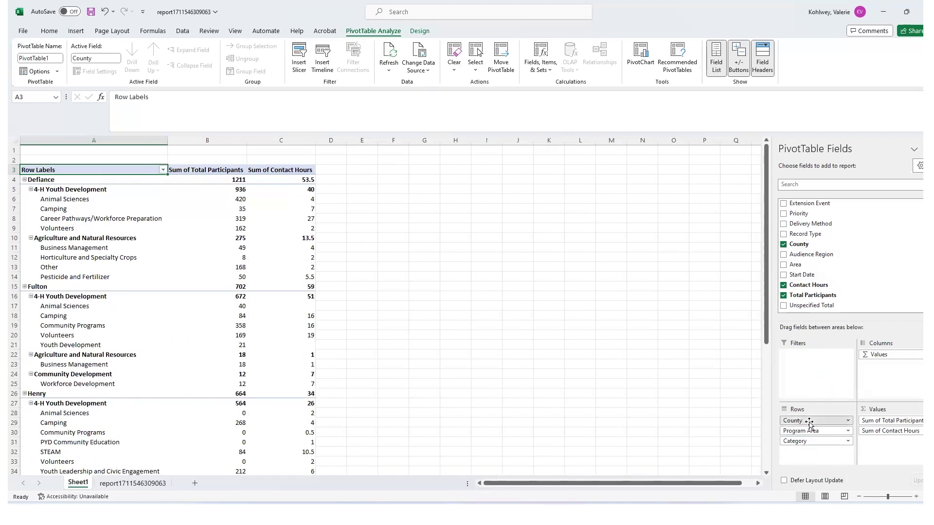
{"action": "left_click", "coordinate": [810, 421]}
{"action": "left_click", "coordinate": [822, 362]}
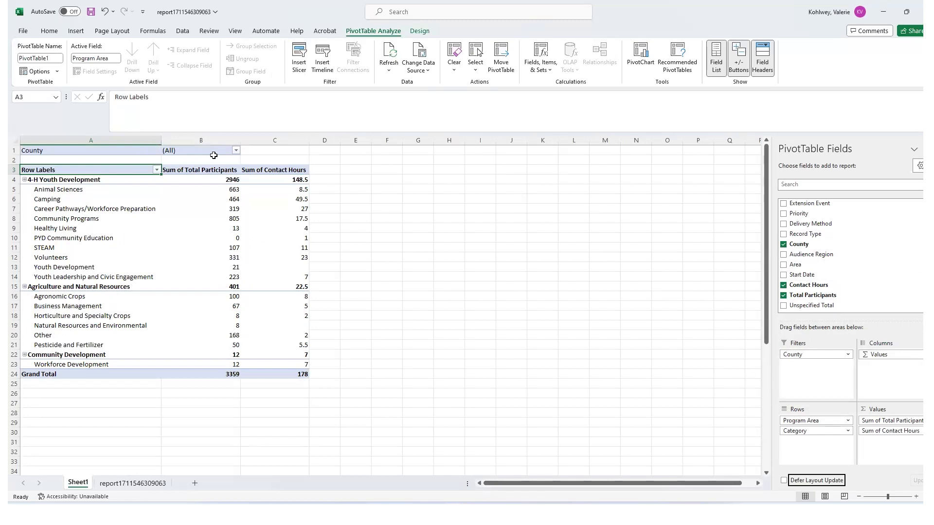
Filter the PivotTable to Fulton county, and switch the county filter to Paulding.
{"action": "left_click", "coordinate": [236, 152]}
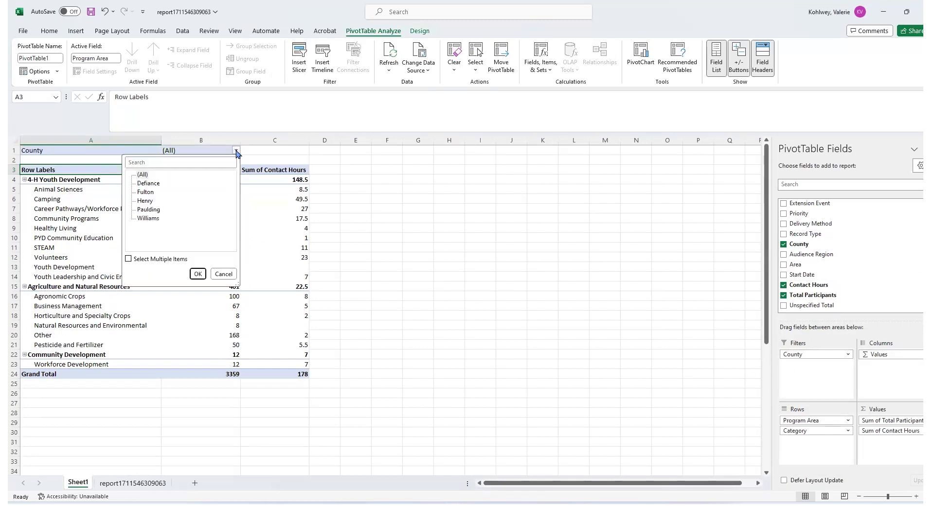
{"action": "left_click", "coordinate": [146, 192]}
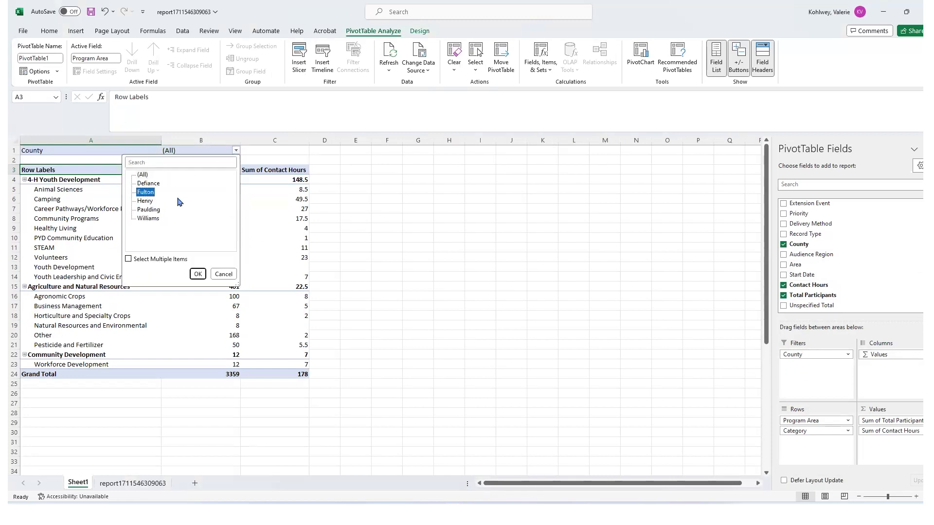
{"action": "left_click", "coordinate": [198, 275]}
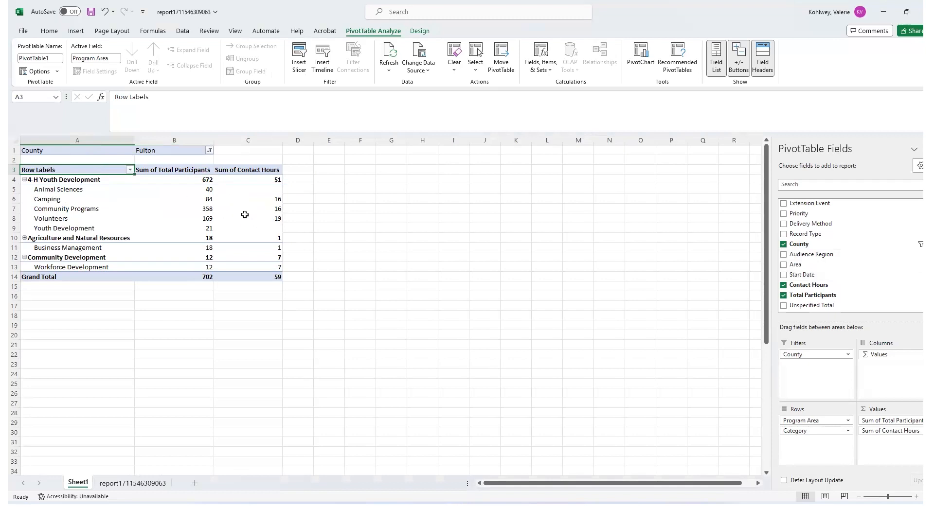
{"action": "left_click", "coordinate": [209, 151]}
{"action": "left_click", "coordinate": [122, 210]}
{"action": "left_click", "coordinate": [171, 274]}
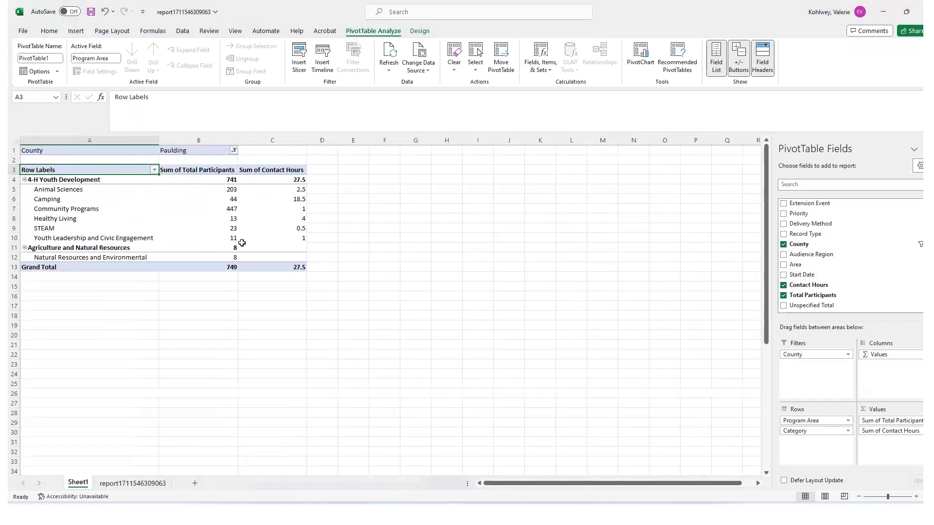